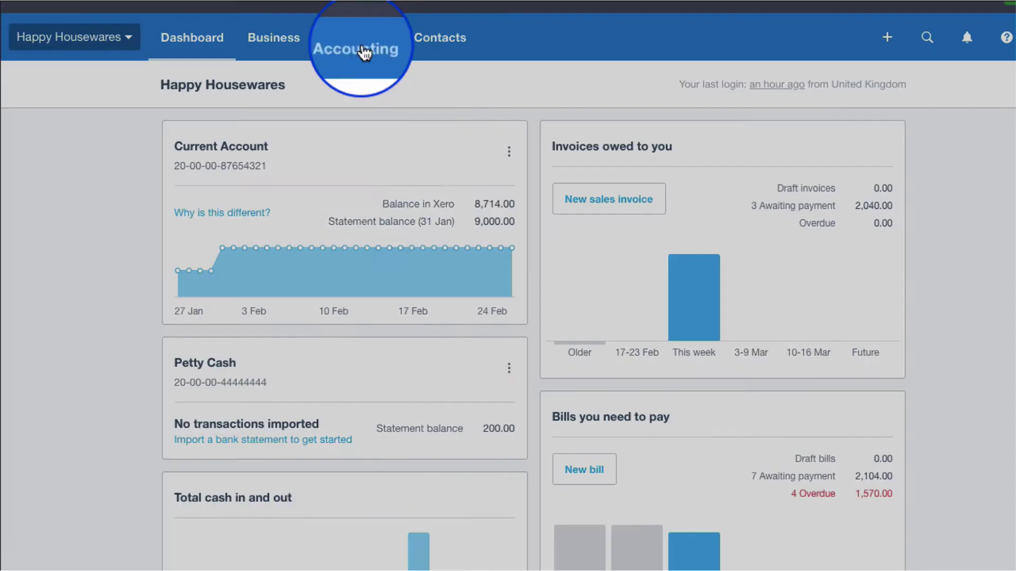
# Navigate through Accounting > Advanced to the Manual journals page
pyautogui.click(363, 40)
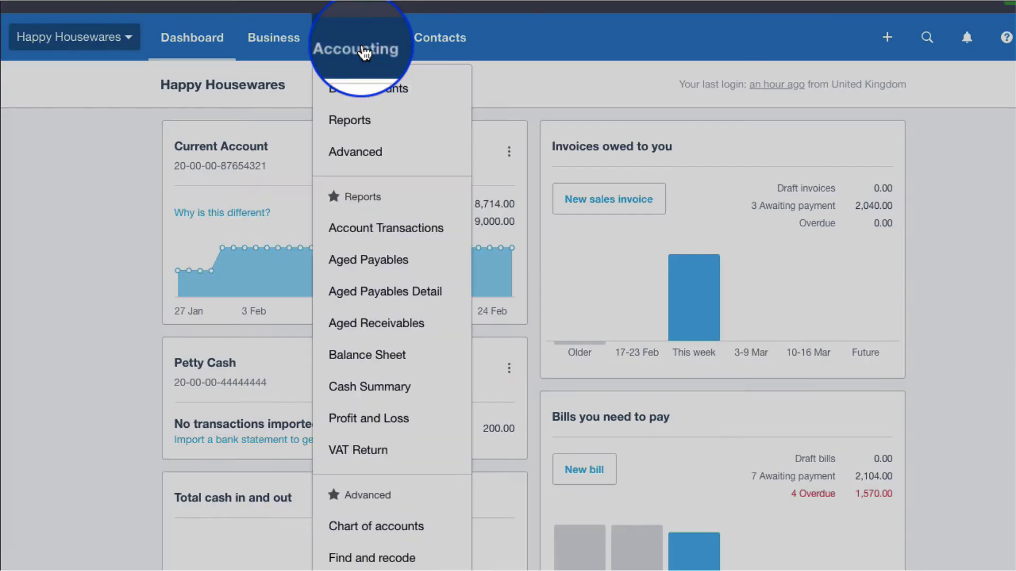
pyautogui.scroll(-3, 339, 236)
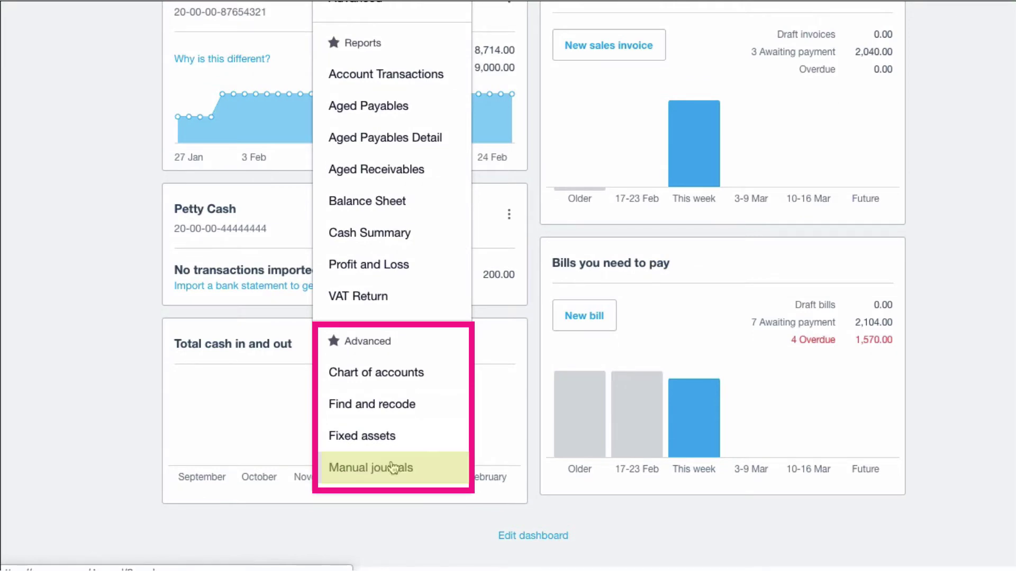
pyautogui.scroll(3, 390, 465)
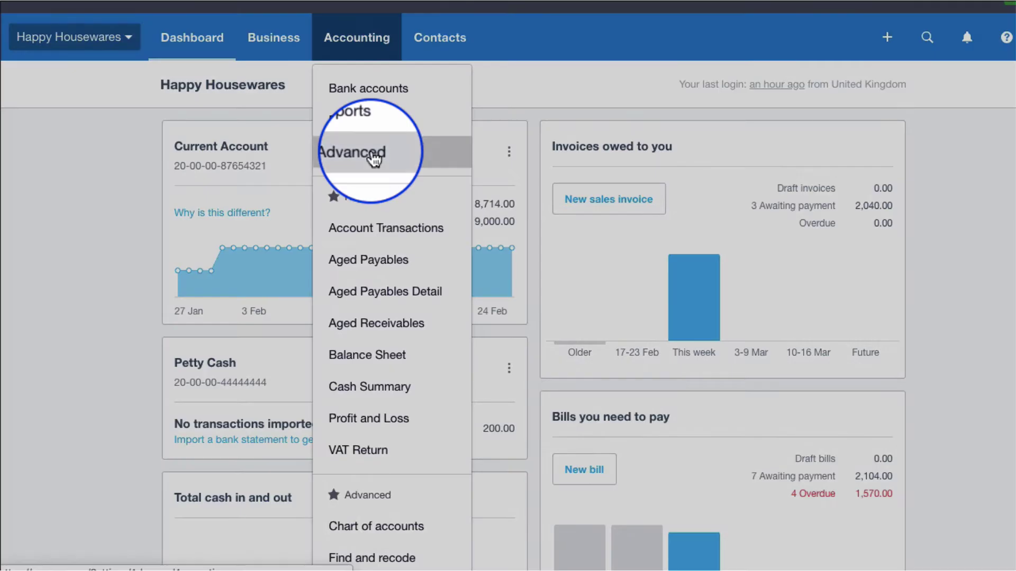
pyautogui.click(376, 152)
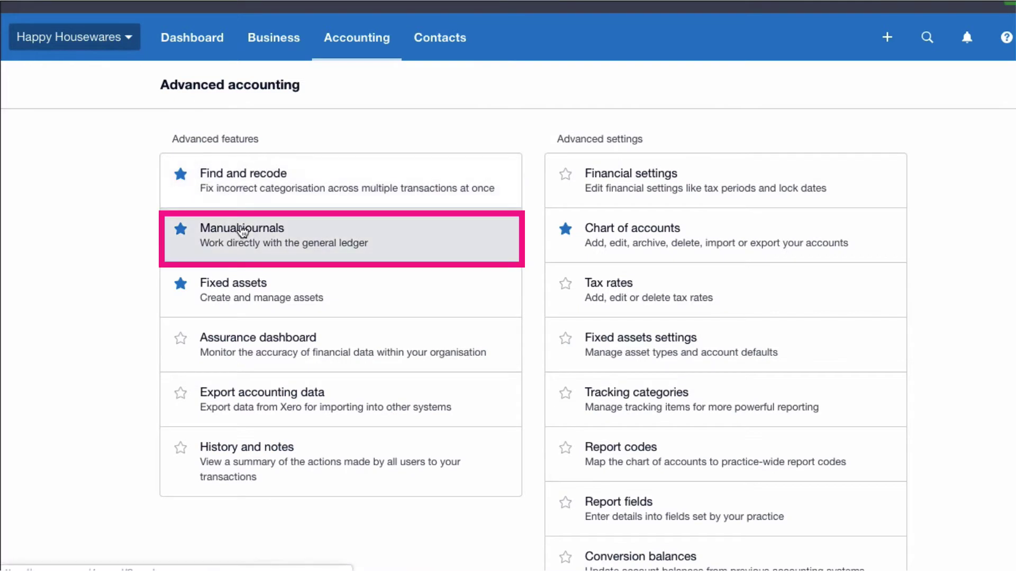
pyautogui.click(242, 231)
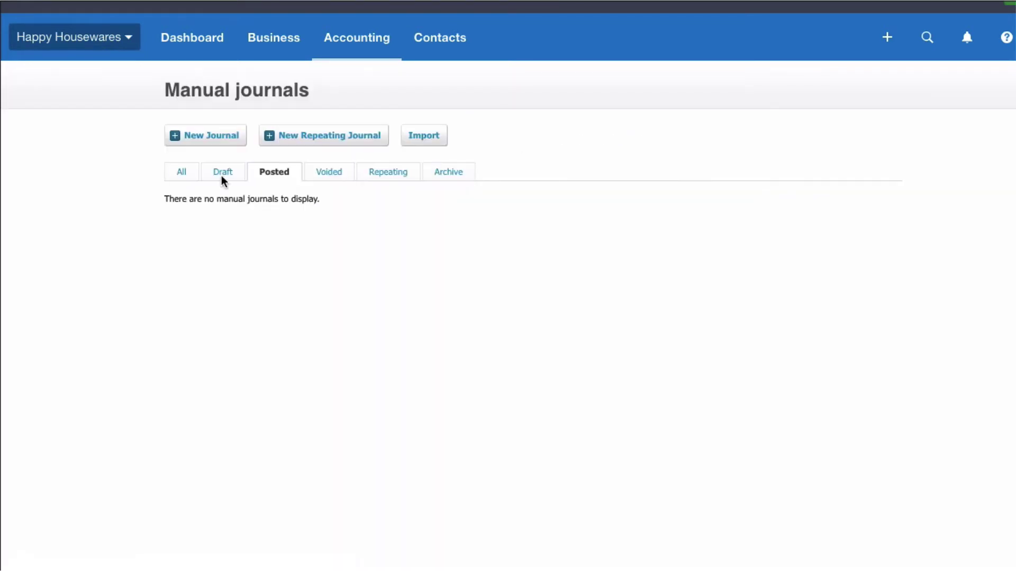
# Start a new manual journal narrated 'Monthly Payroll', dated 31/1, with line 1 described 'Monthly Payroll'
pyautogui.click(212, 136)
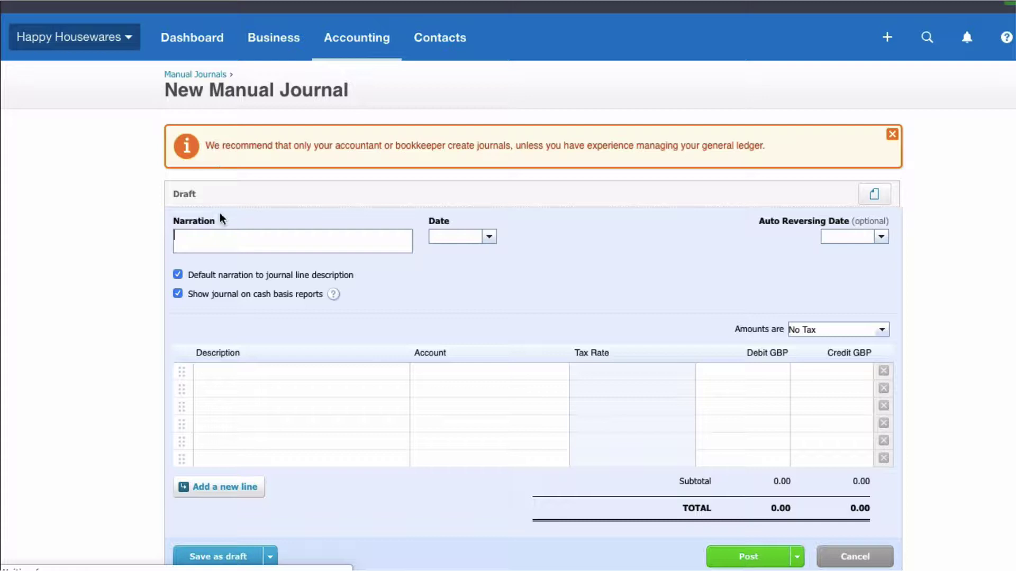
pyautogui.write('Monthl')
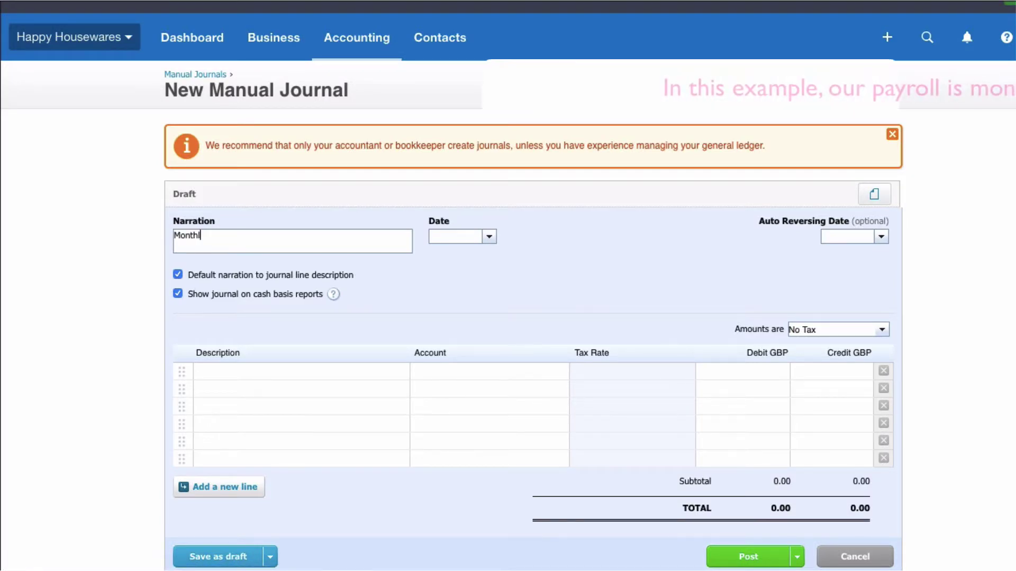
pyautogui.write('y Payroll')
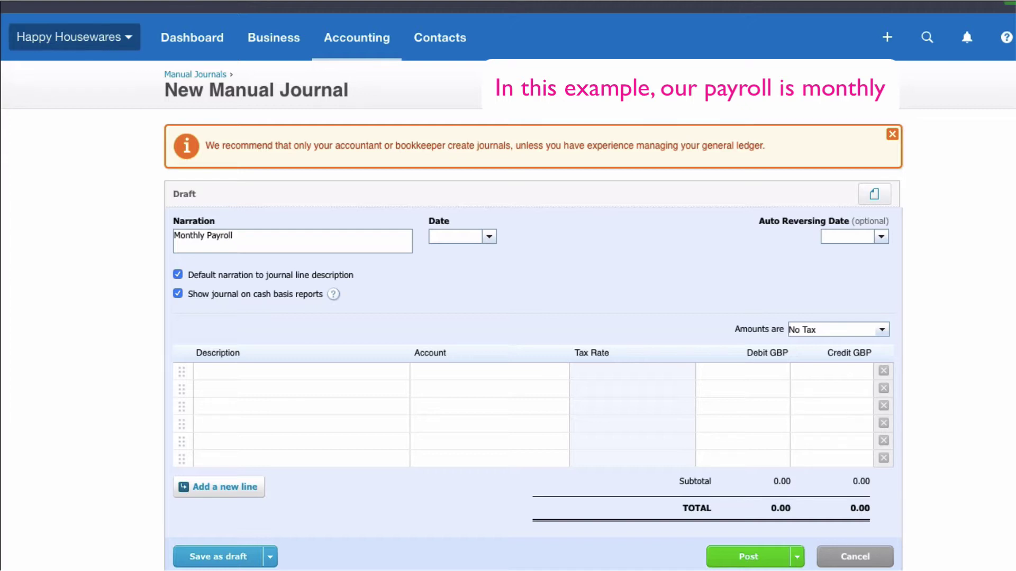
pyautogui.click(430, 237)
pyautogui.write('31/1')
pyautogui.press('Tab')
pyautogui.click(323, 373)
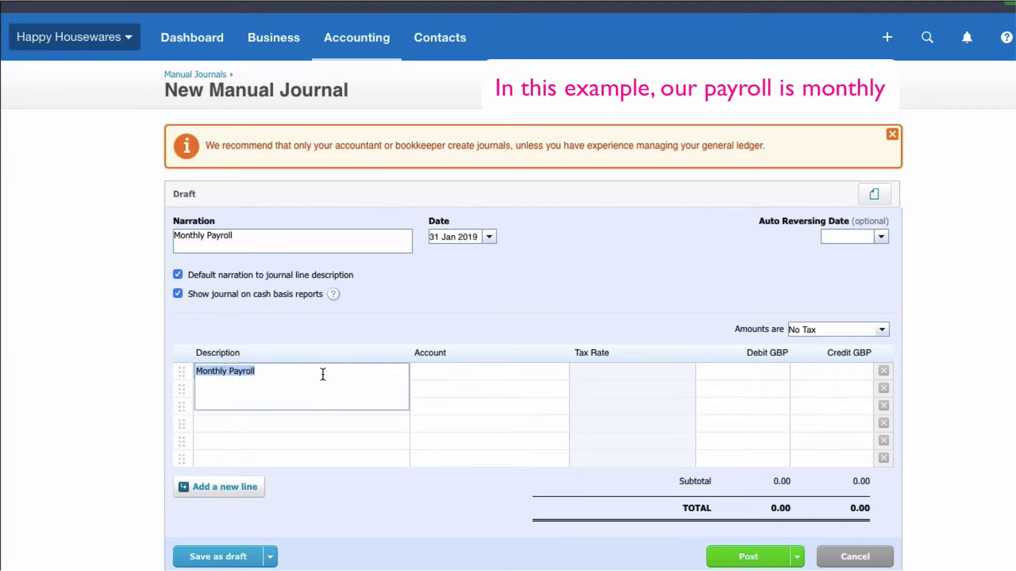
pyautogui.press('Tab')
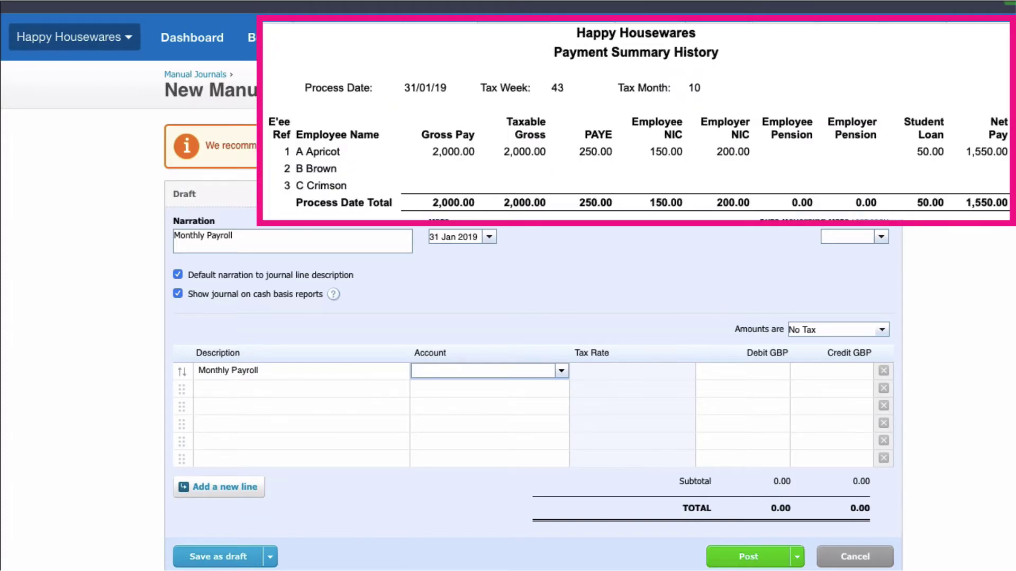
# Debit 2,000.00 to 477 - Salaries on the first journal line
pyautogui.write('sal')
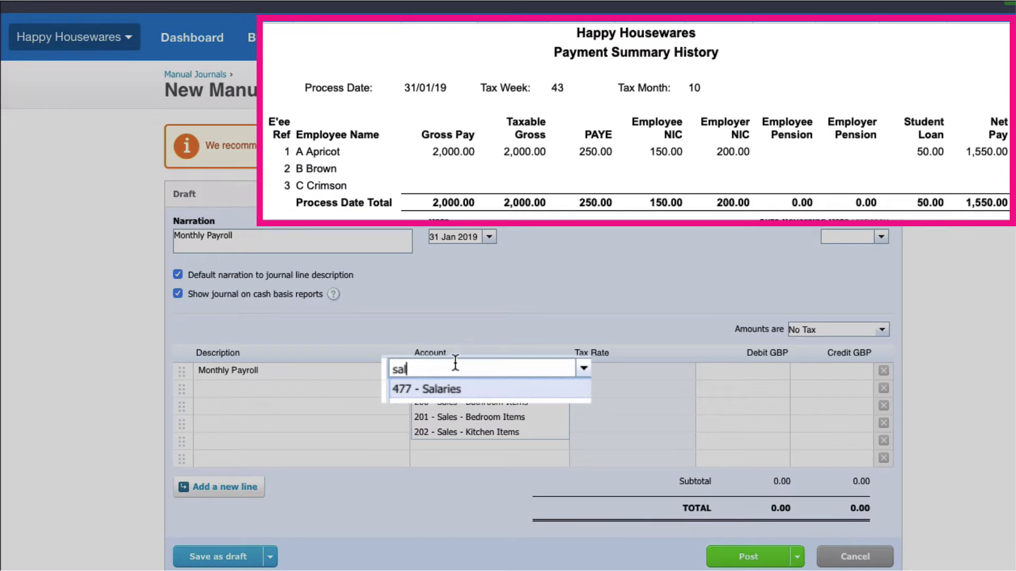
pyautogui.click(444, 391)
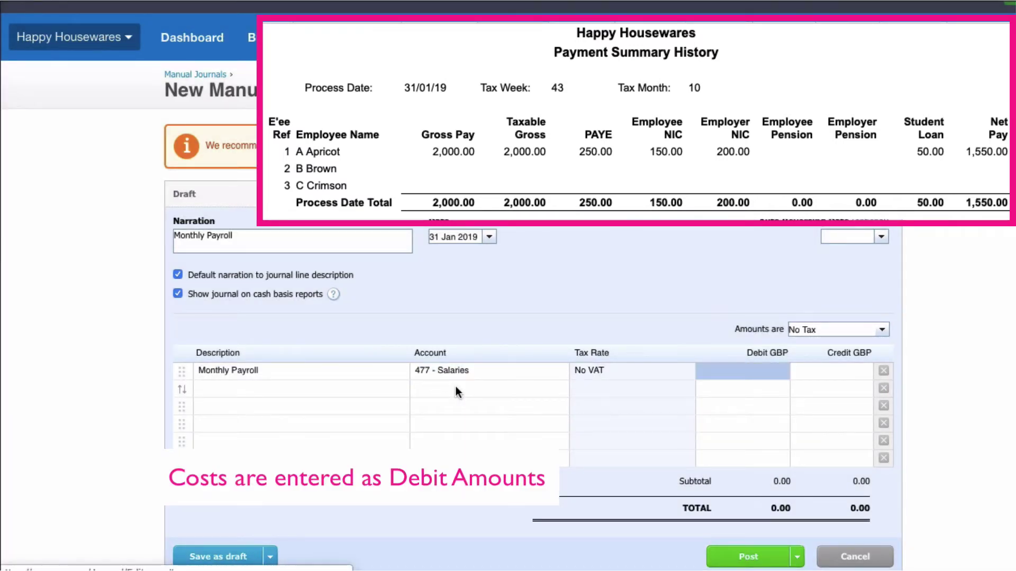
pyautogui.click(725, 371)
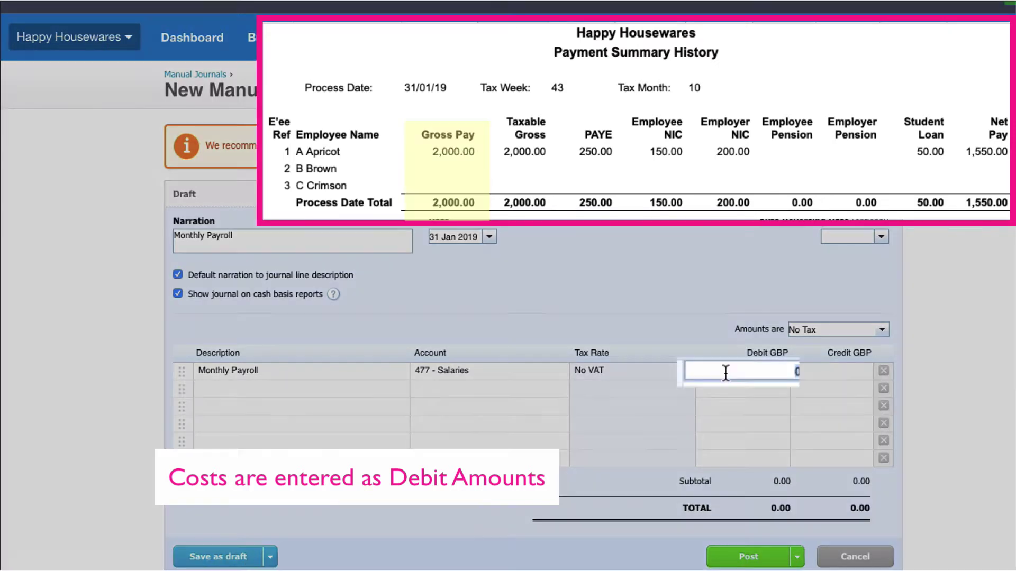
pyautogui.write('2000')
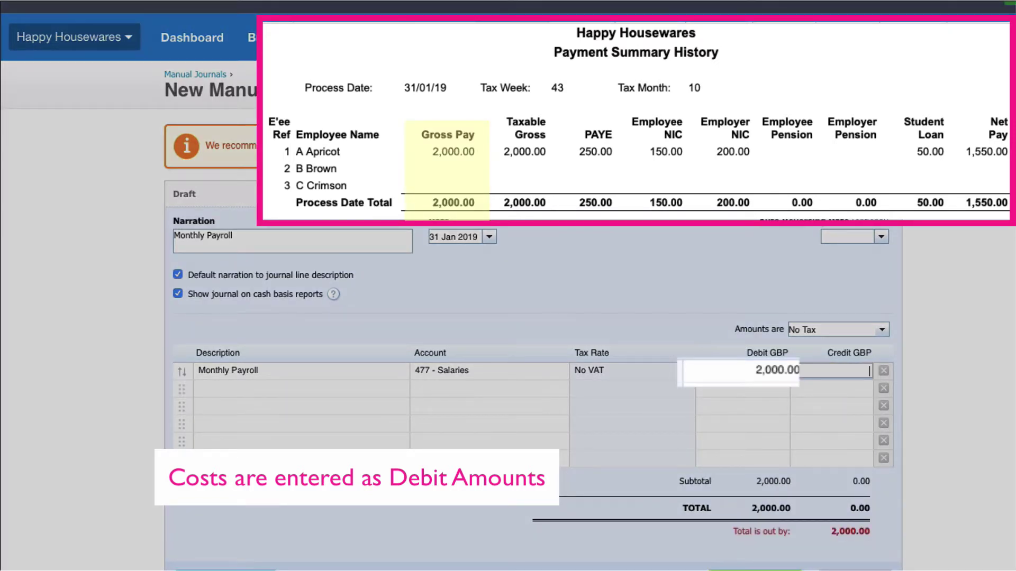
pyautogui.click(449, 389)
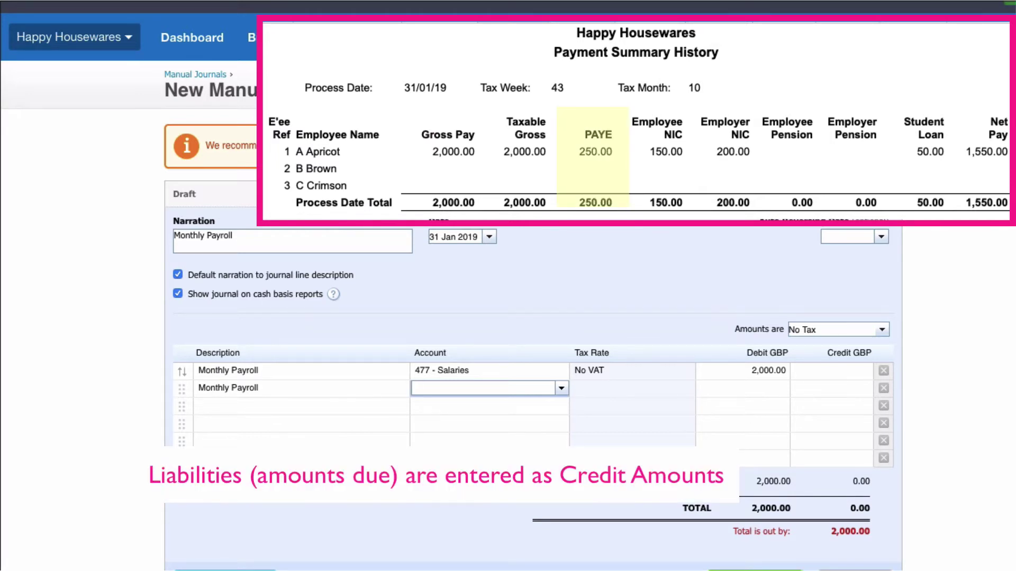
# Credit 250 to 825 - PAYE Payable on the second line
pyautogui.click(565, 389)
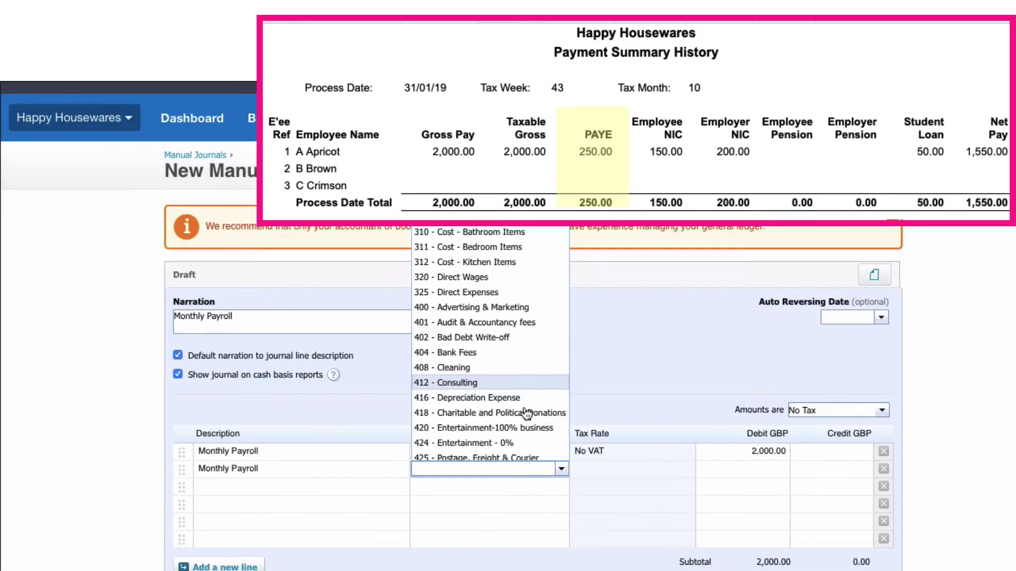
pyautogui.scroll(-3, 526, 414)
pyautogui.scroll(-10, 491, 275)
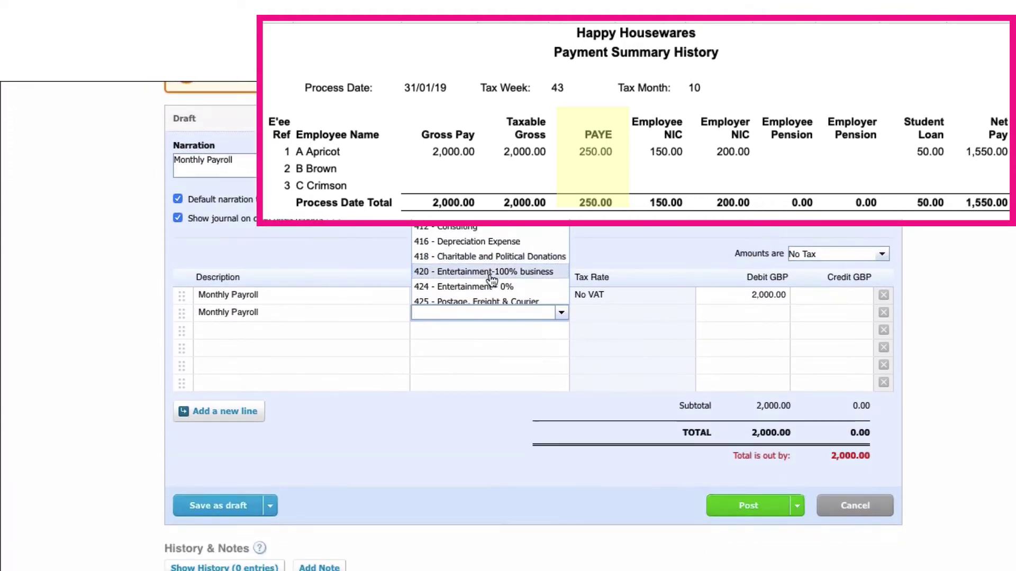
pyautogui.scroll(-15, 491, 275)
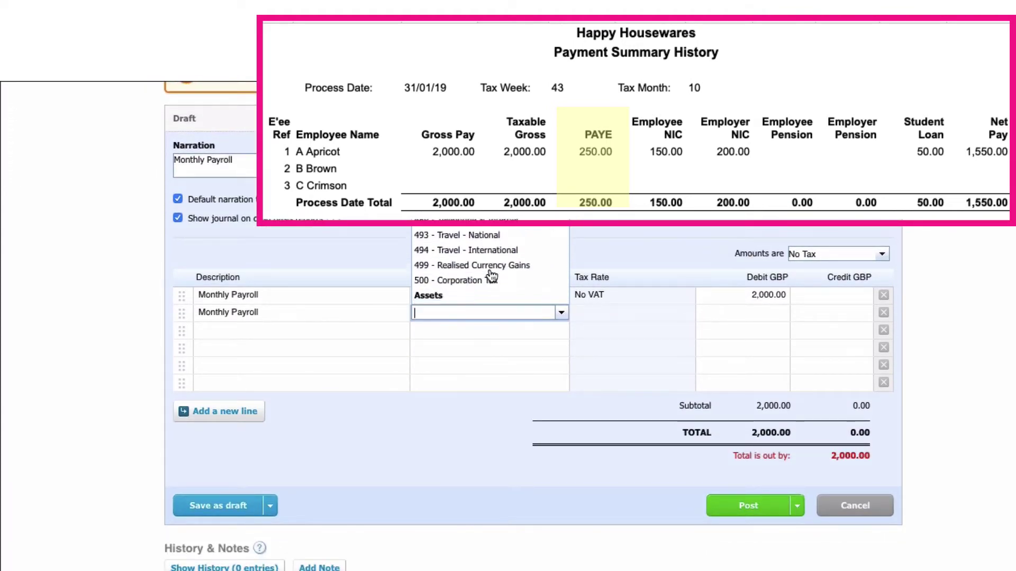
pyautogui.scroll(-10, 492, 275)
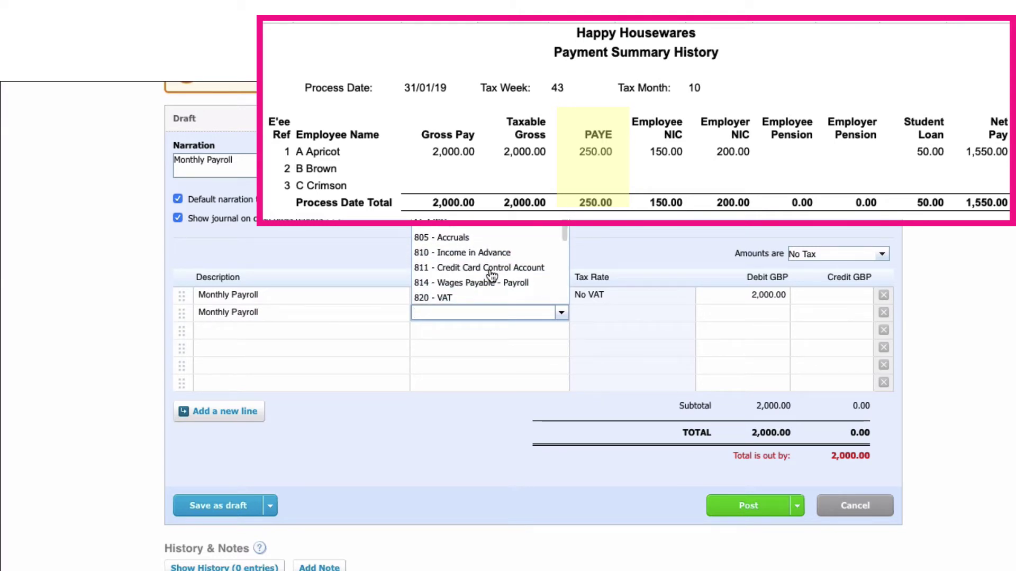
pyautogui.scroll(-4, 491, 275)
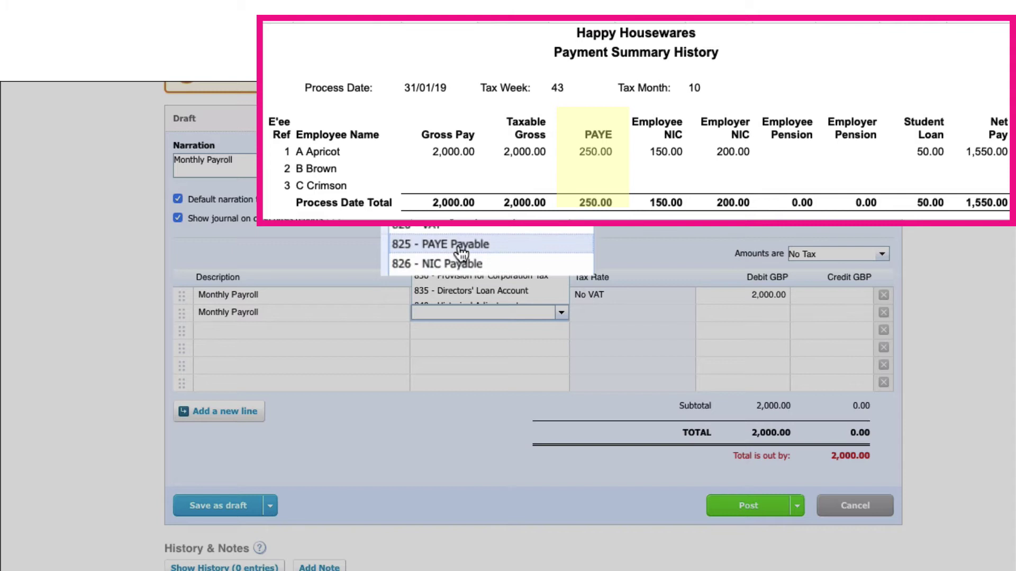
pyautogui.click(461, 245)
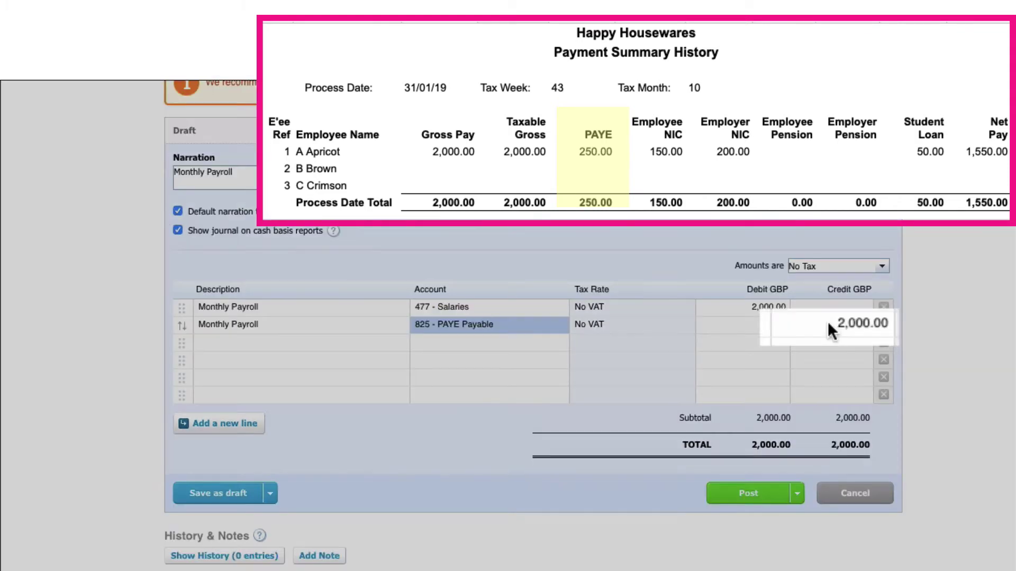
pyautogui.click(829, 324)
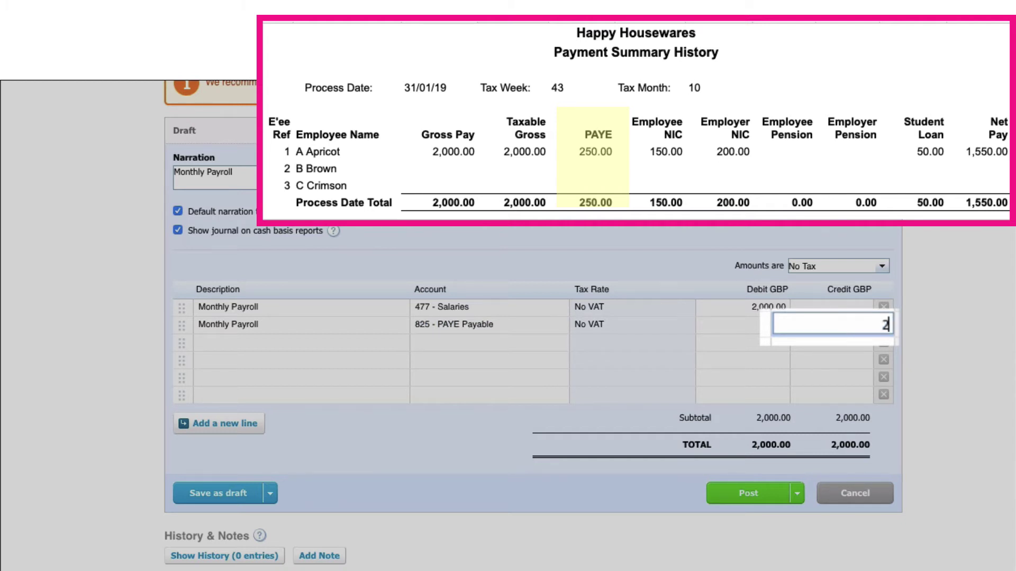
pyautogui.write('50')
pyautogui.press('Tab')
pyautogui.press('Tab')
# Credit 350 to 826 - NIC Payable on line 3, replacing the suggested 1750.00
pyautogui.scroll(-1, 508, 317)
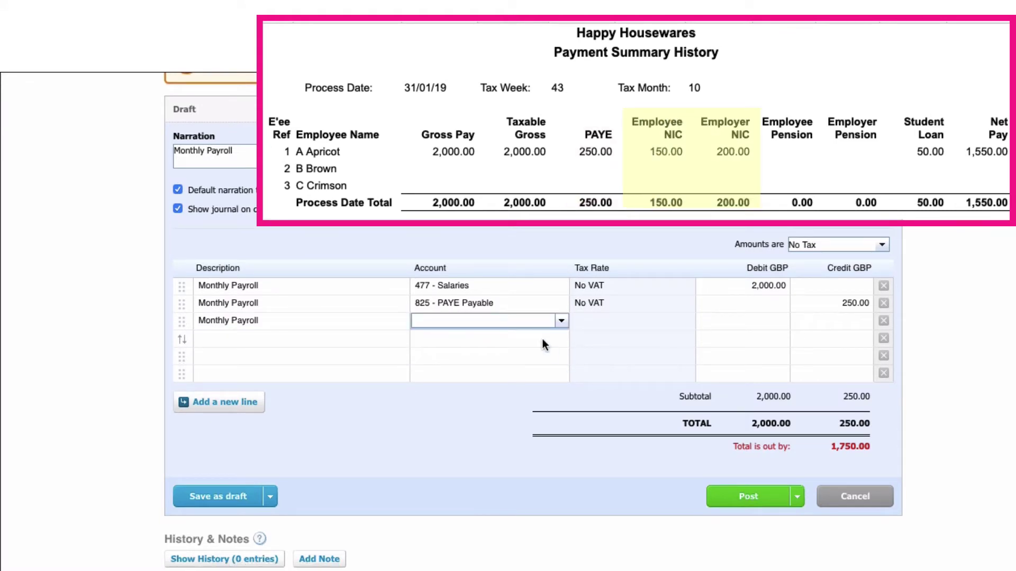
pyautogui.write('826')
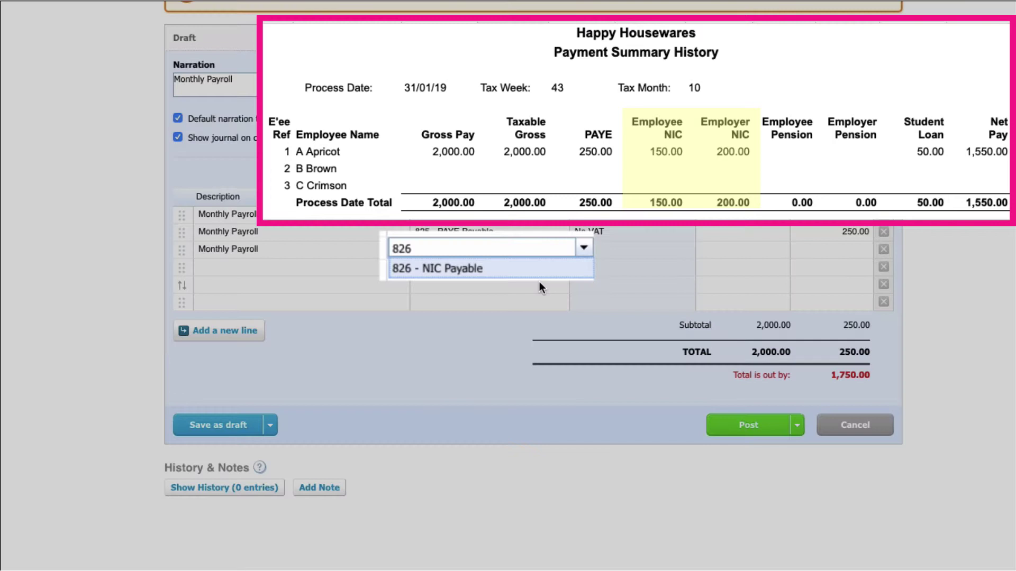
pyautogui.click(452, 268)
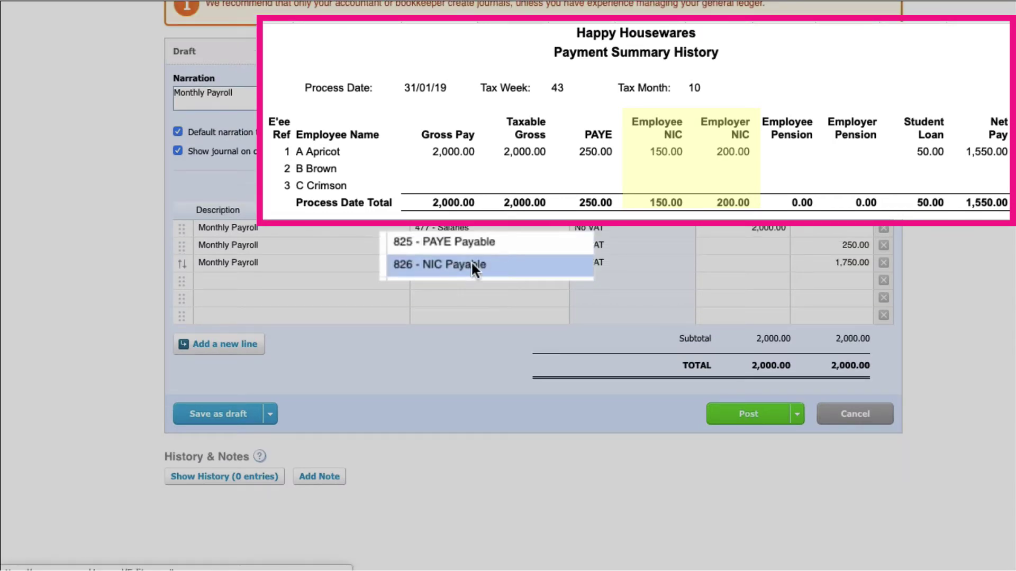
pyautogui.click(820, 263)
pyautogui.click(853, 260)
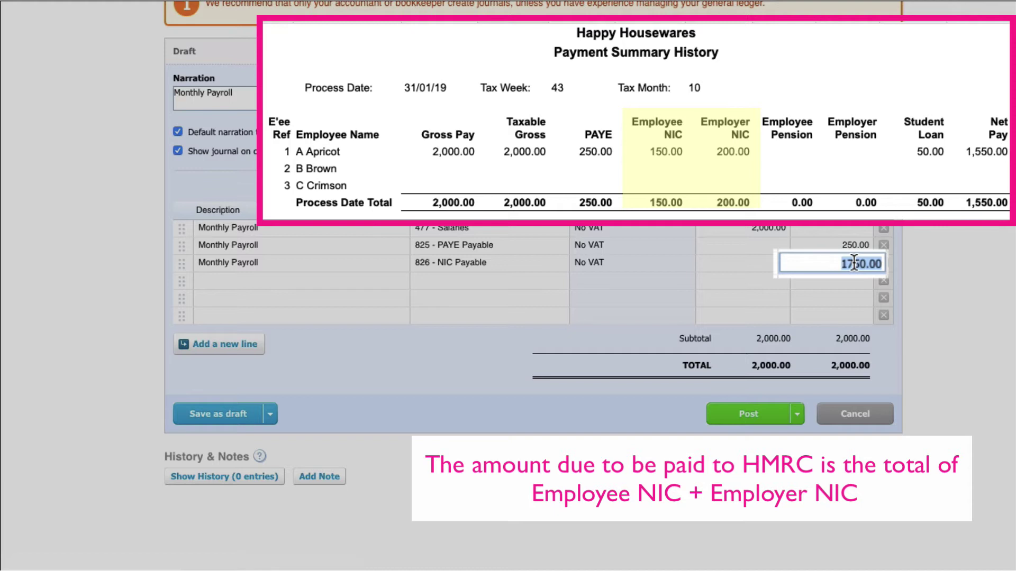
pyautogui.press('BackSpace')
pyautogui.write('350')
pyautogui.press('Tab')
pyautogui.press('Tab')
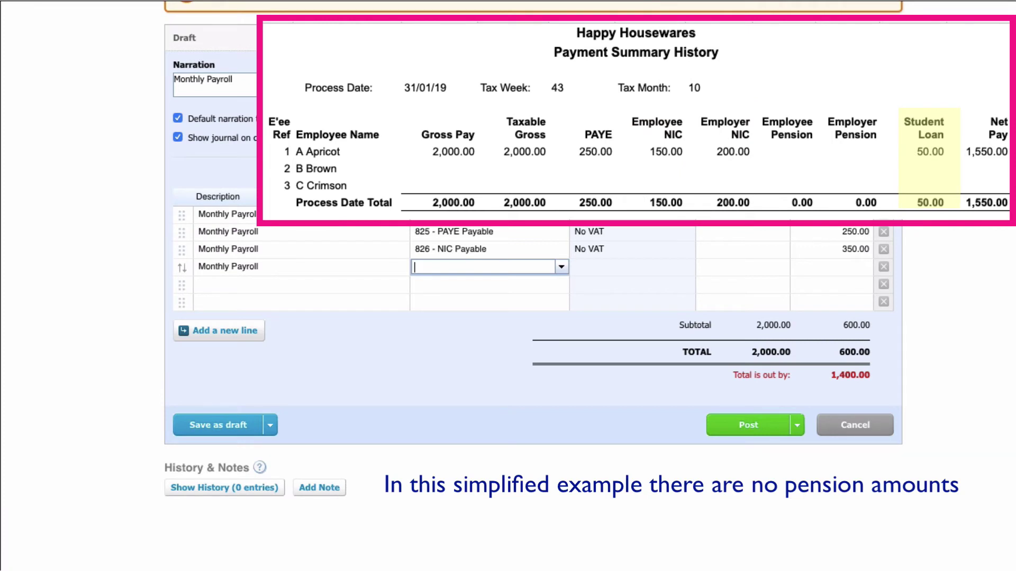
# Assign line 4 to 947 - Student Loan Deductions Payable, ready for its credit amount
pyautogui.write('stu')
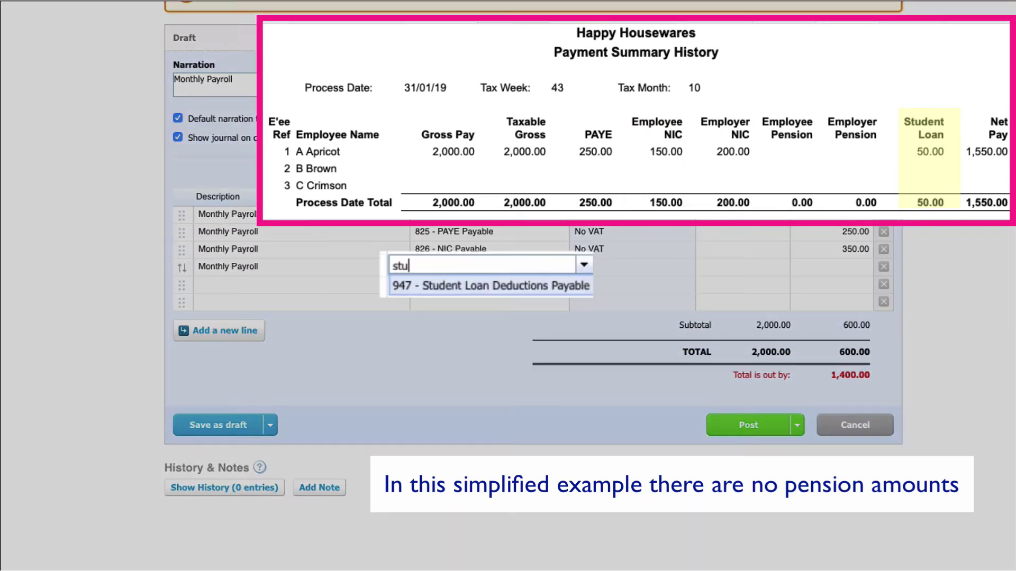
pyautogui.click(474, 289)
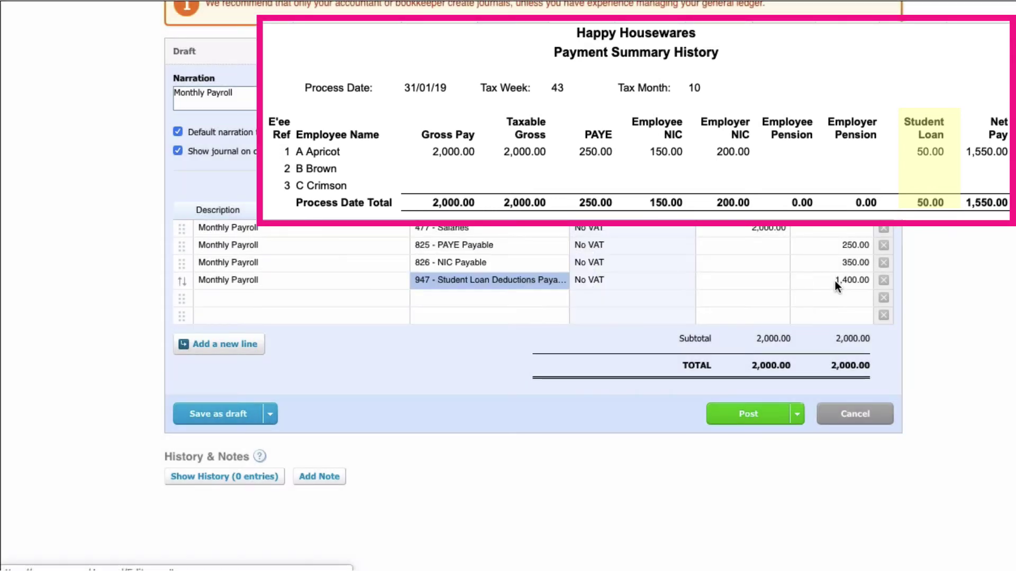
pyautogui.click(835, 281)
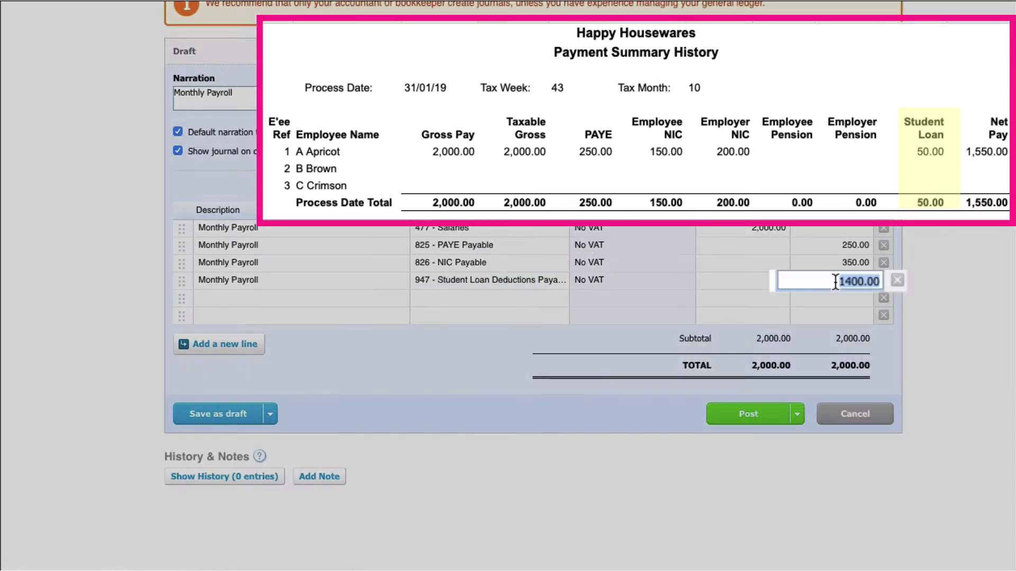
# Credit 50 to student loans and 1,550.00 to 814 - Wages Payable - Payroll, then begin a sixth line
pyautogui.write('50')
pyautogui.press('Tab')
pyautogui.press('Tab')
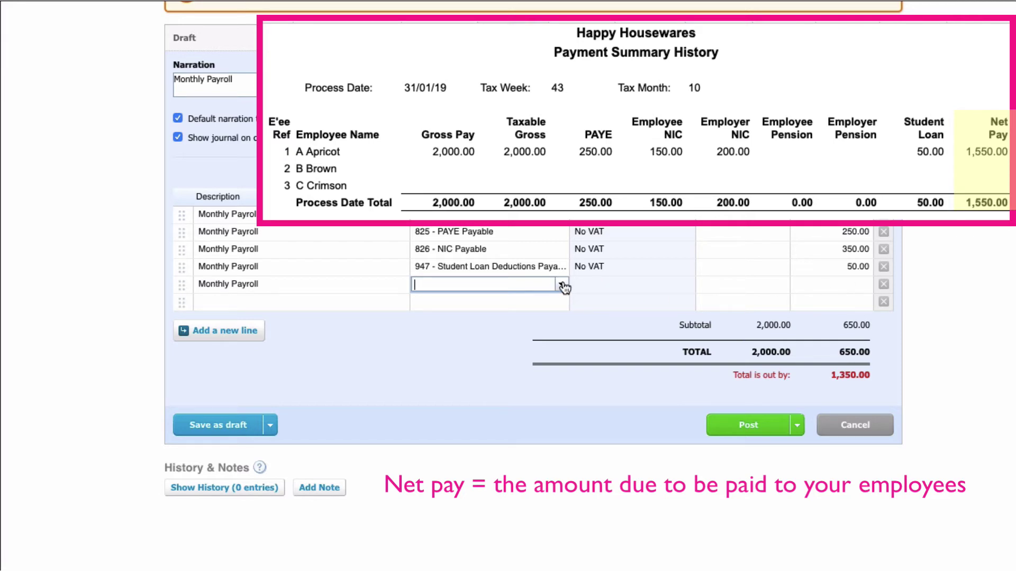
pyautogui.write('wa')
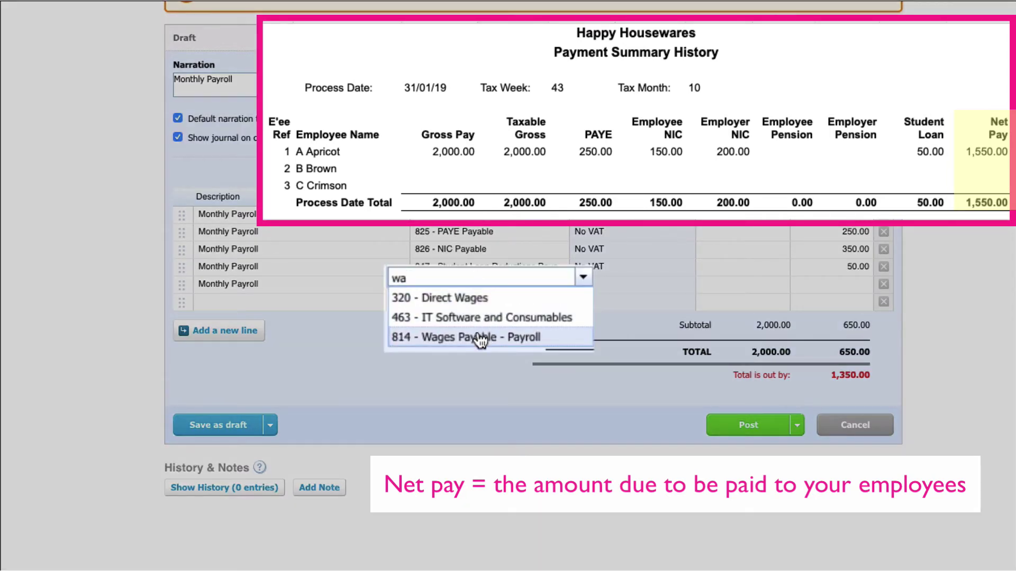
pyautogui.click(481, 337)
pyautogui.click(842, 299)
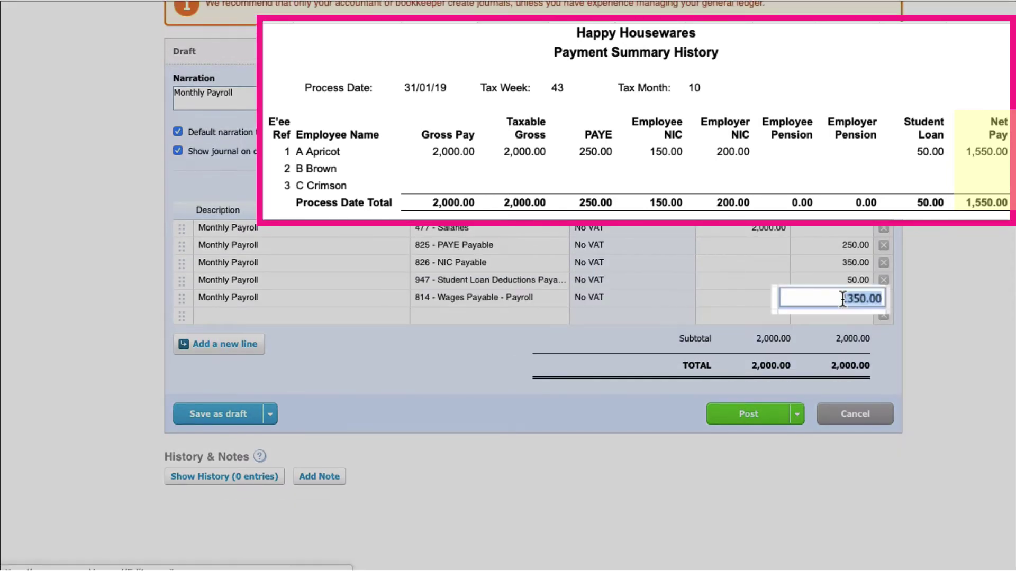
pyautogui.press('BackSpace')
pyautogui.write('1550')
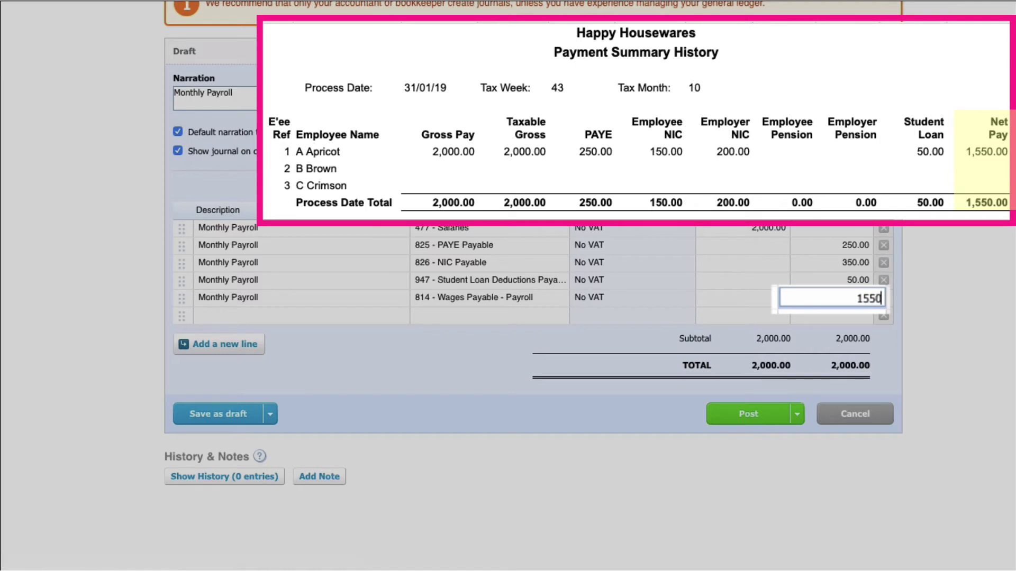
pyautogui.press('Tab')
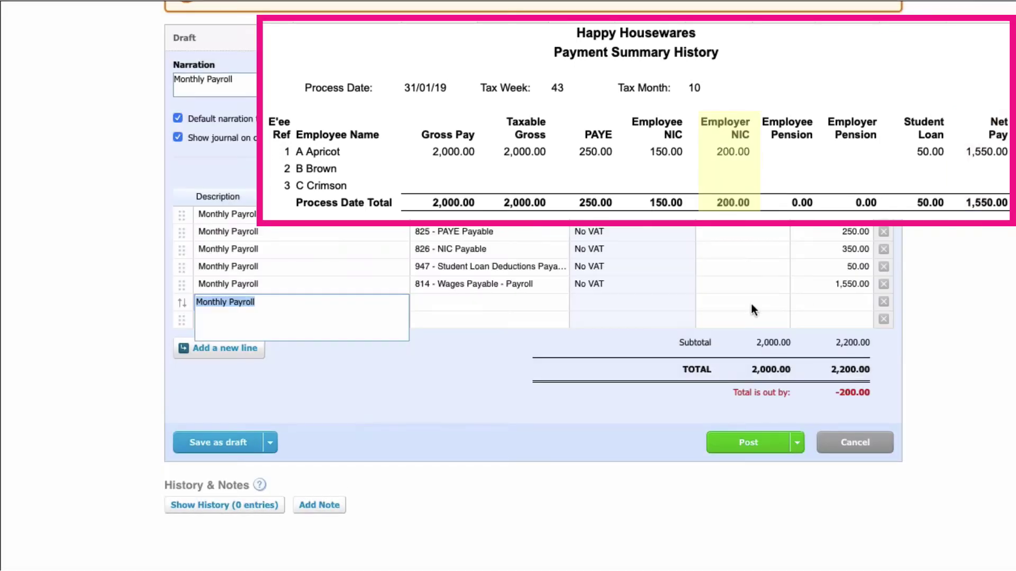
pyautogui.click(451, 309)
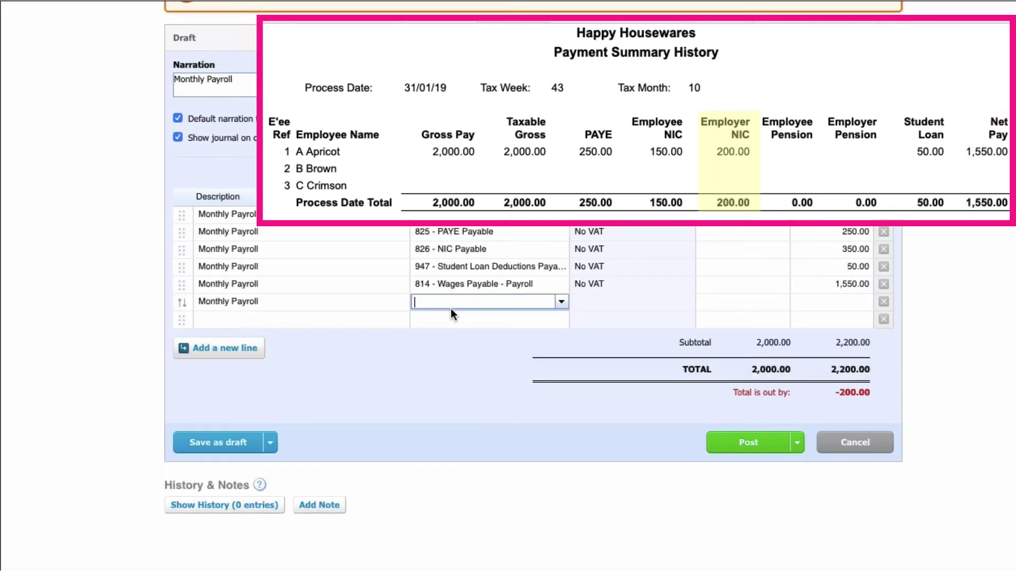
pyautogui.write('nat')
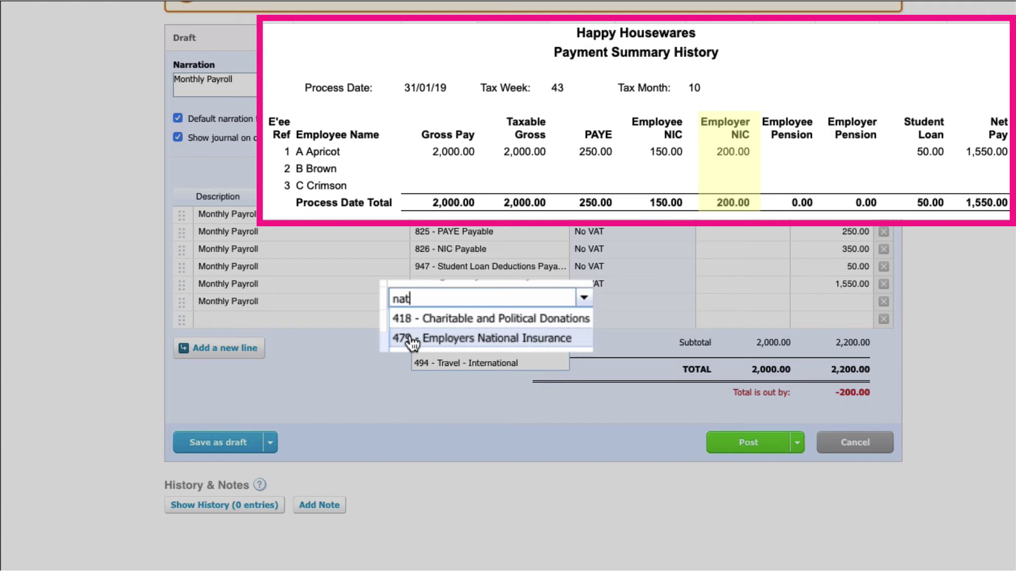
# Set the sixth line to 479 - Employers National Insurance, debiting 200.00 so totals reach 2,200.00
pyautogui.click(451, 339)
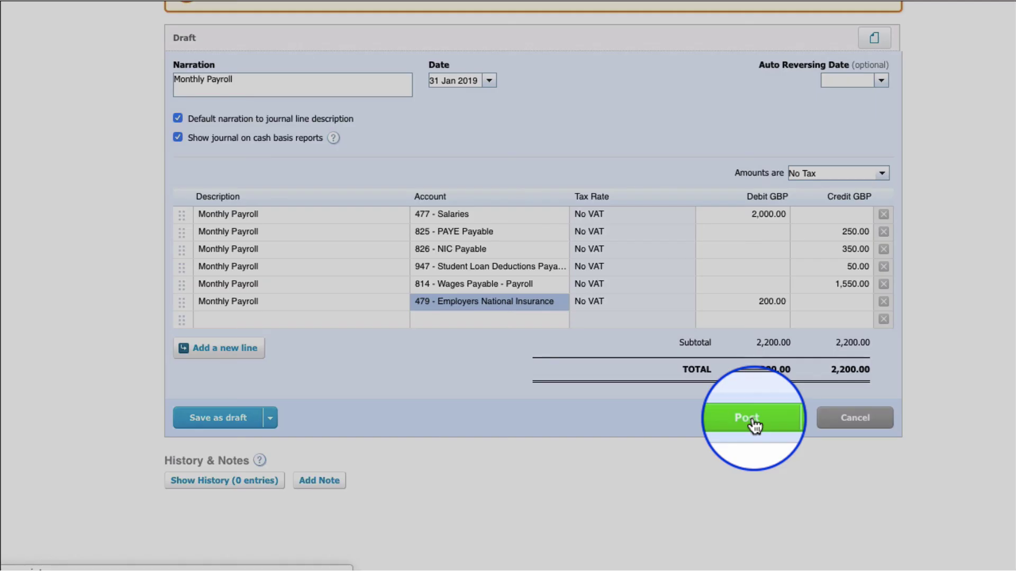
# Post the six-line Monthly Payroll journal balanced at 2,200.00
pyautogui.click(752, 418)
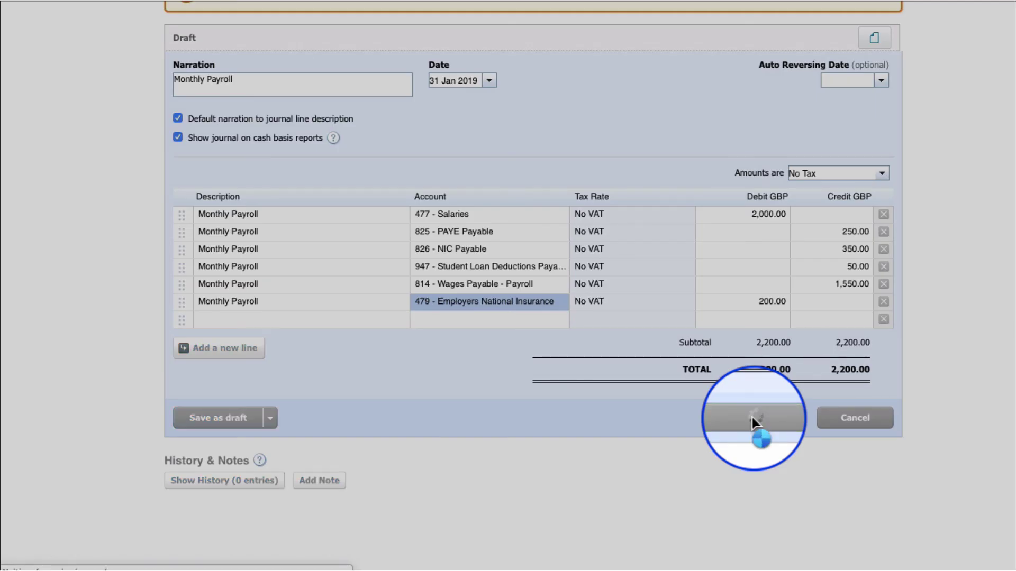